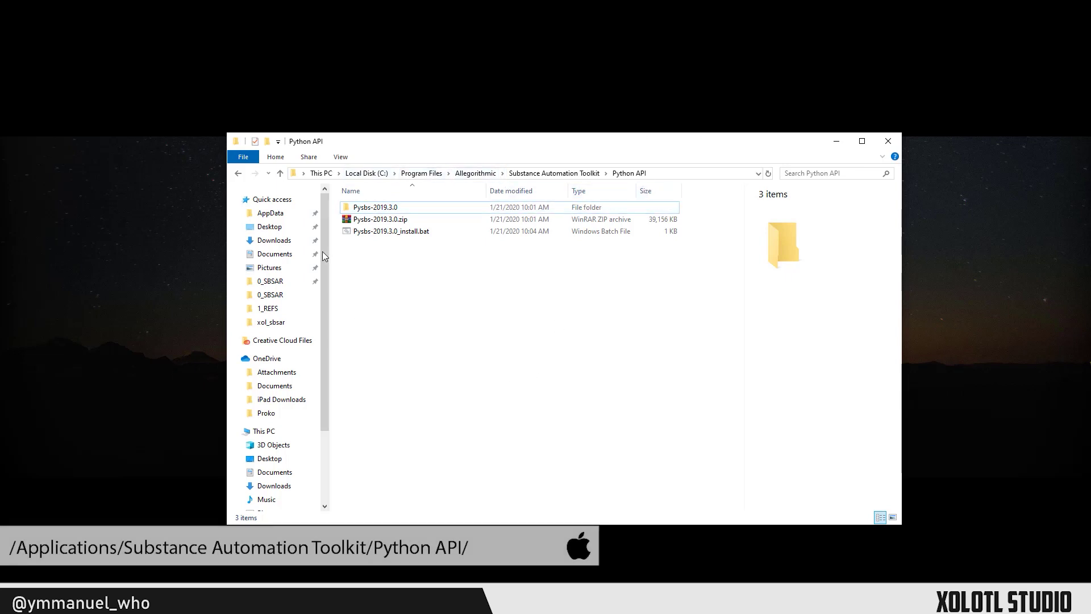
Step: Copy the pysbs folder from inside Pysbs-2019.3.0 in the Python API directory to the desktop
{"action": "left_click", "coordinate": [380, 219]}
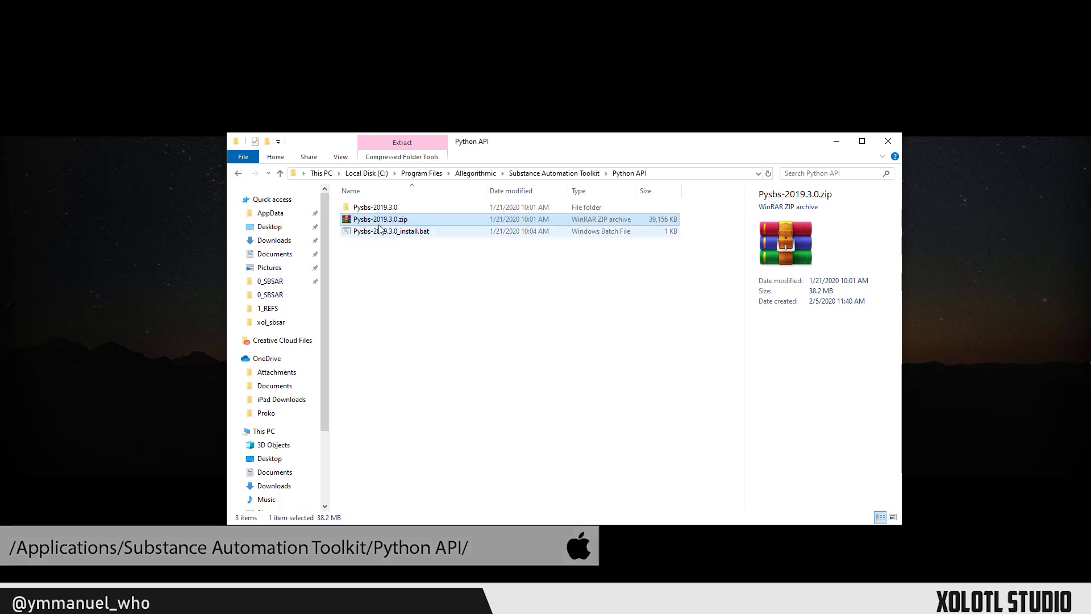
{"action": "left_click", "coordinate": [387, 209]}
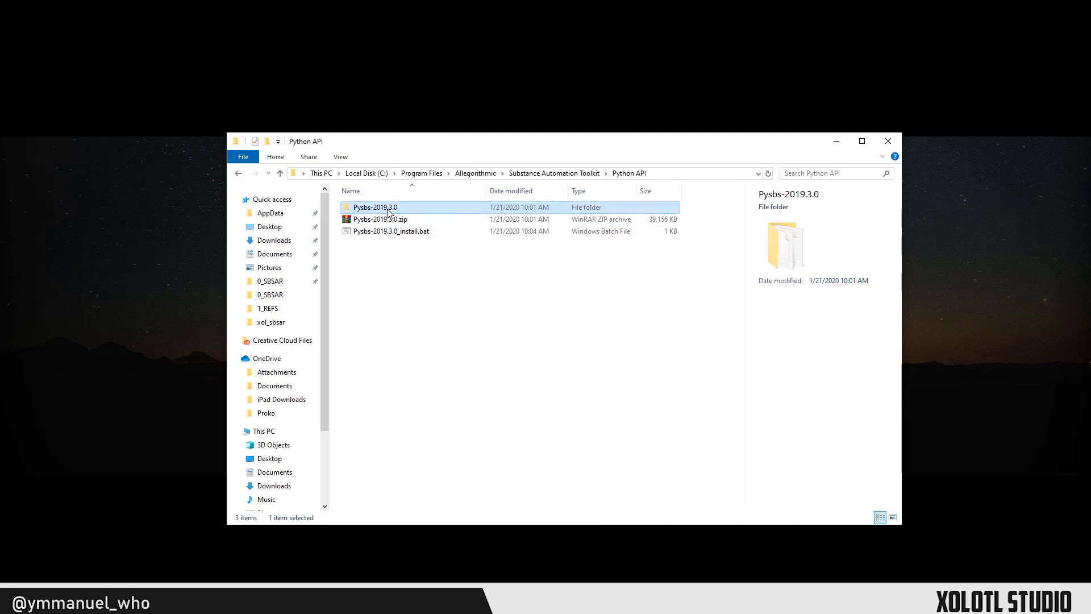
{"action": "double_click", "coordinate": [387, 209]}
{"action": "left_click", "coordinate": [373, 221]}
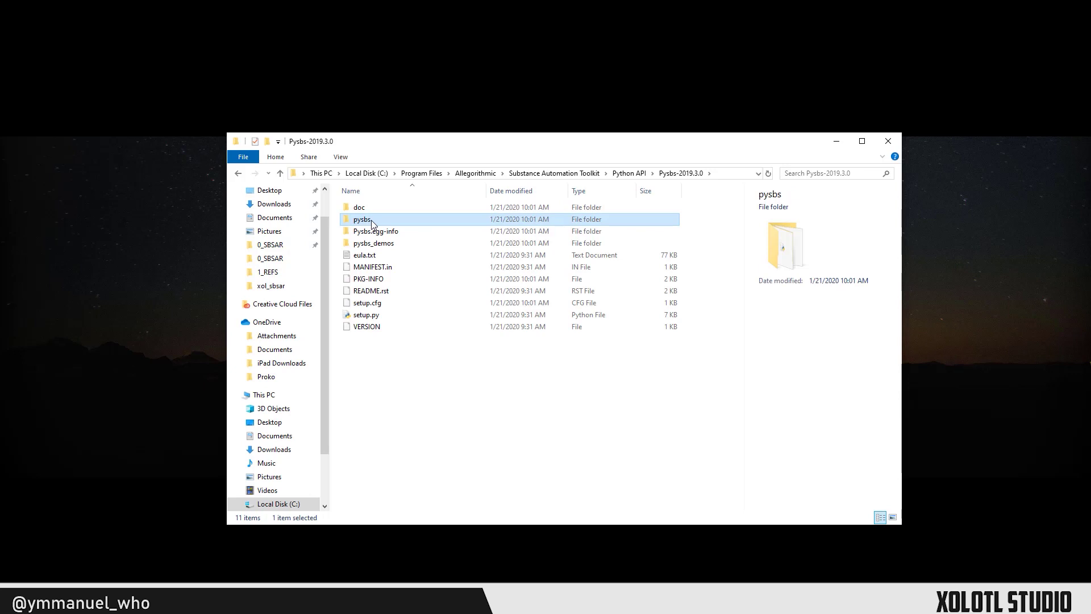
{"action": "right_click", "coordinate": [373, 222]}
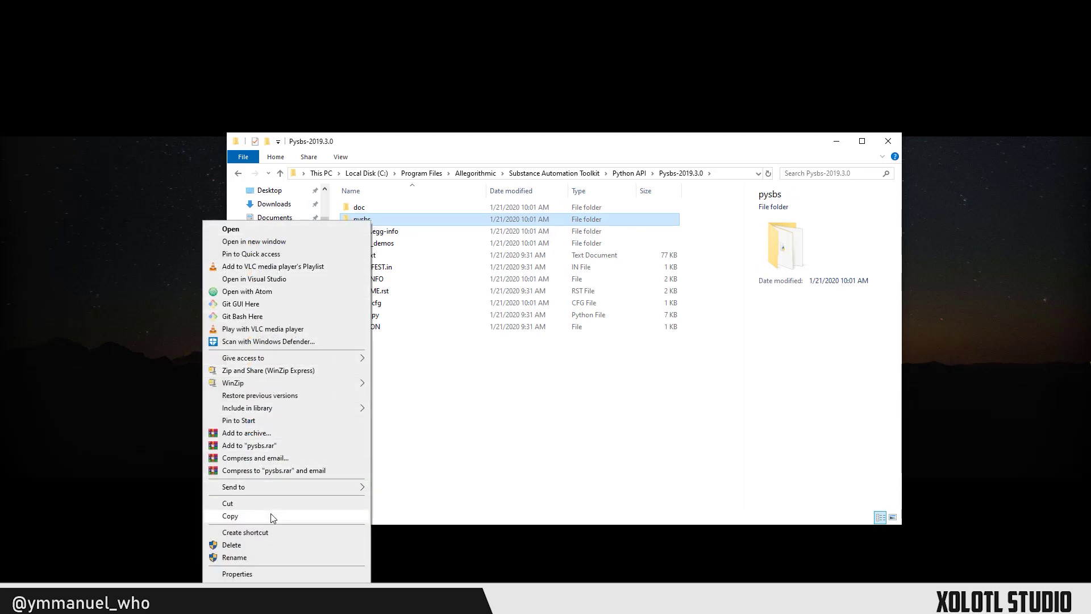
{"action": "left_click", "coordinate": [230, 516]}
{"action": "left_click", "coordinate": [836, 141]}
{"action": "right_click", "coordinate": [344, 266]}
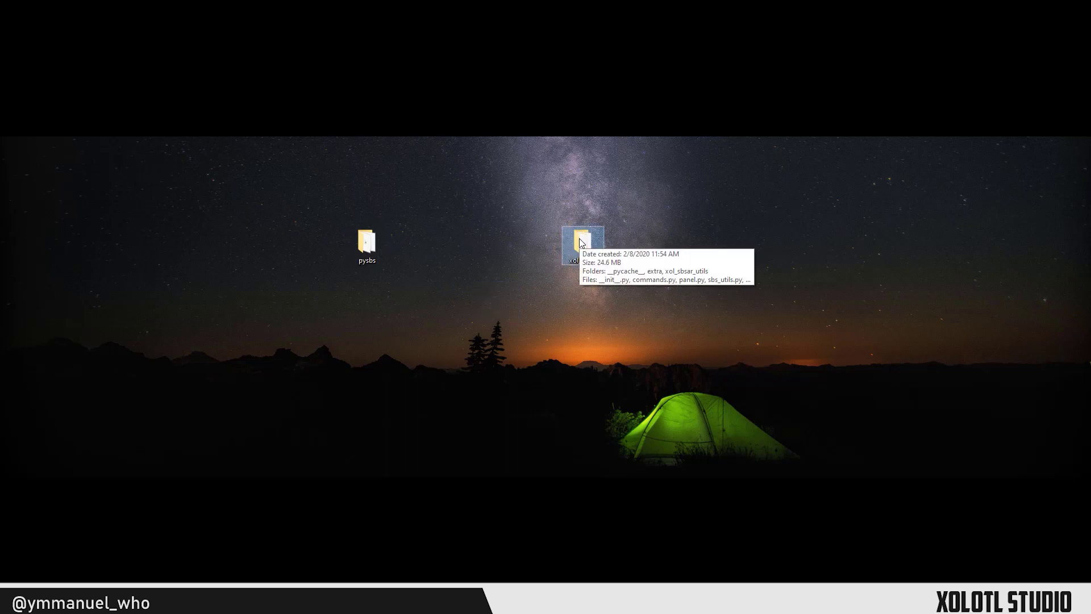
Step: Move the pysbs folder from the desktop into the extra subfolder of xol_sbsar
{"action": "double_click", "coordinate": [581, 243]}
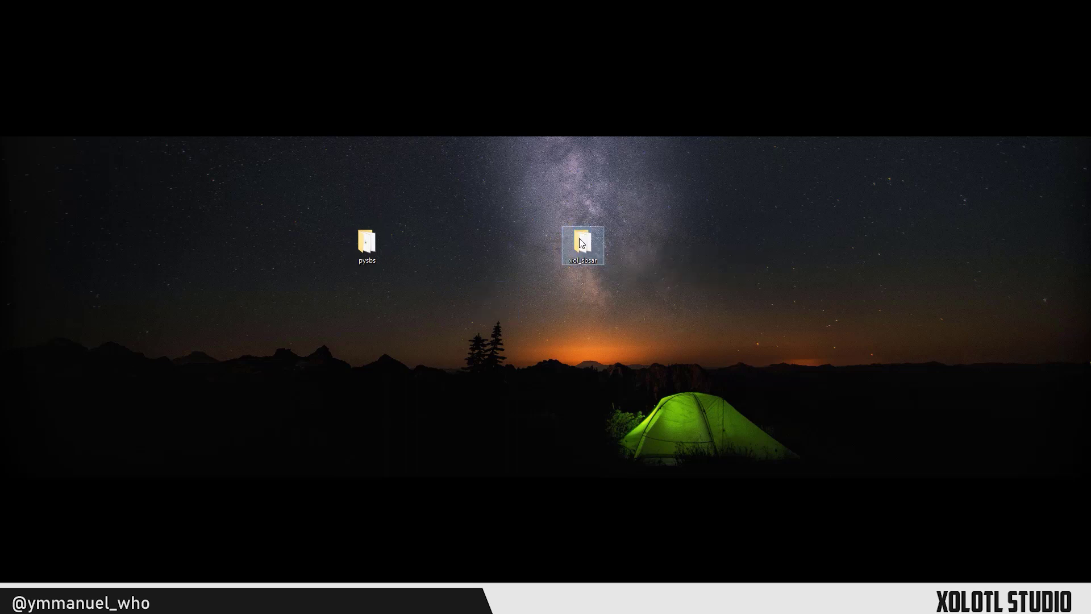
{"action": "left_click_drag", "start_coordinate": [446, 169], "coordinate": [616, 191]}
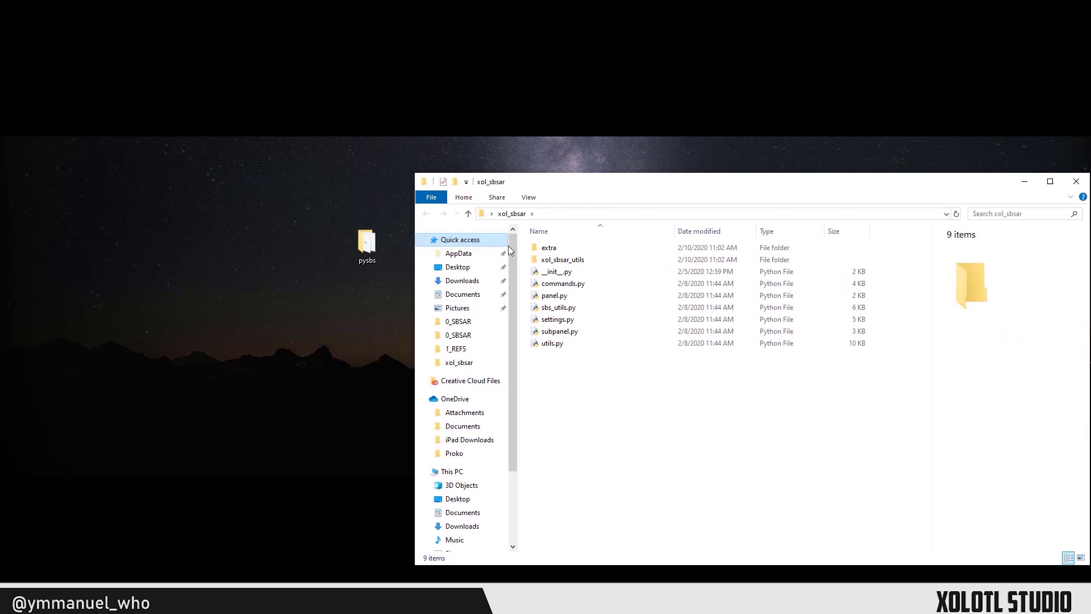
{"action": "left_click", "coordinate": [355, 242]}
{"action": "double_click", "coordinate": [549, 247]}
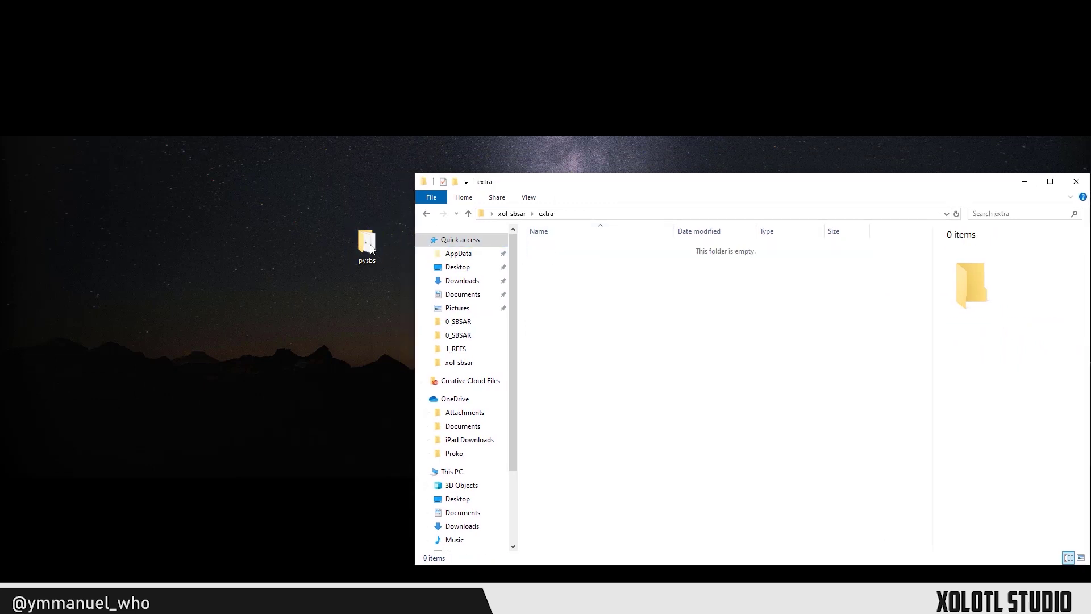
{"action": "left_click_drag", "start_coordinate": [366, 243], "coordinate": [648, 328]}
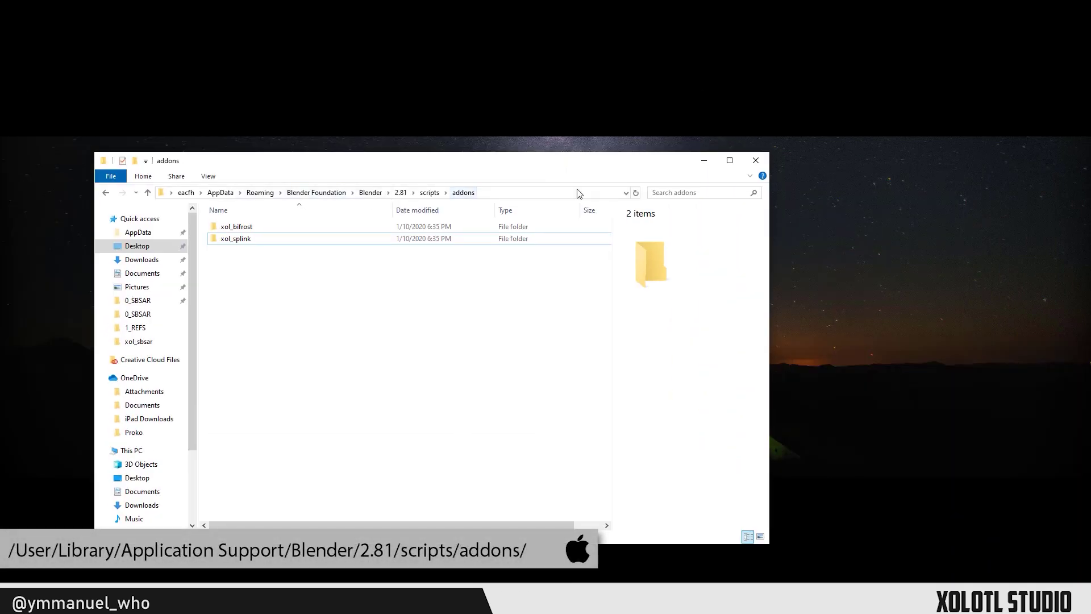
Step: Move the xol_sbsar folder from the desktop into Blender's 2.81\scripts\addons folder and close the file window
{"action": "left_click", "coordinate": [492, 191]}
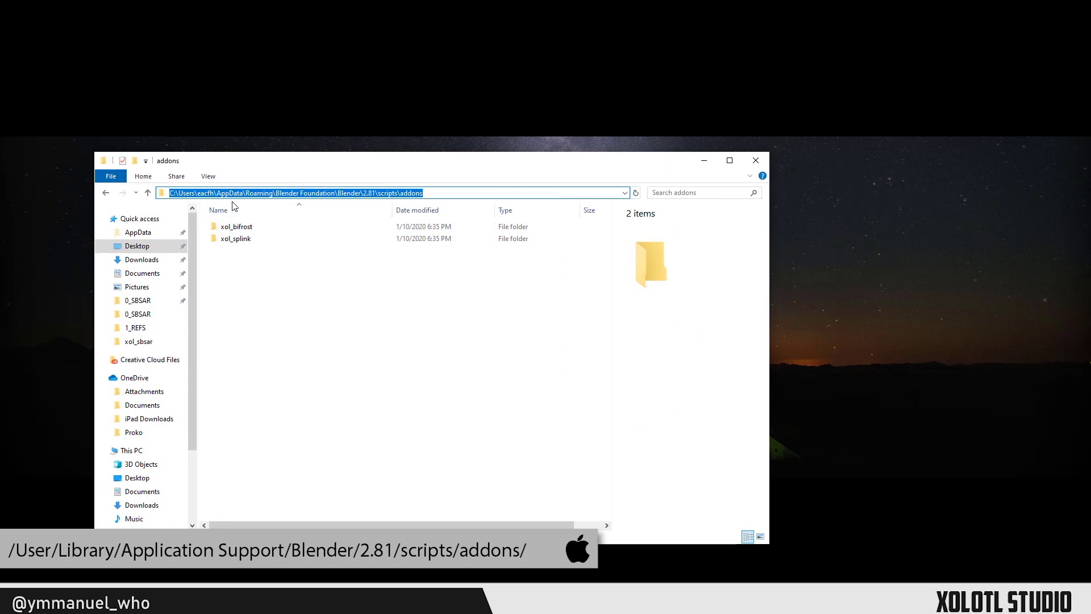
{"action": "left_click_drag", "start_coordinate": [480, 159], "coordinate": [655, 293]}
{"action": "left_click_drag", "start_coordinate": [580, 247], "coordinate": [562, 453]}
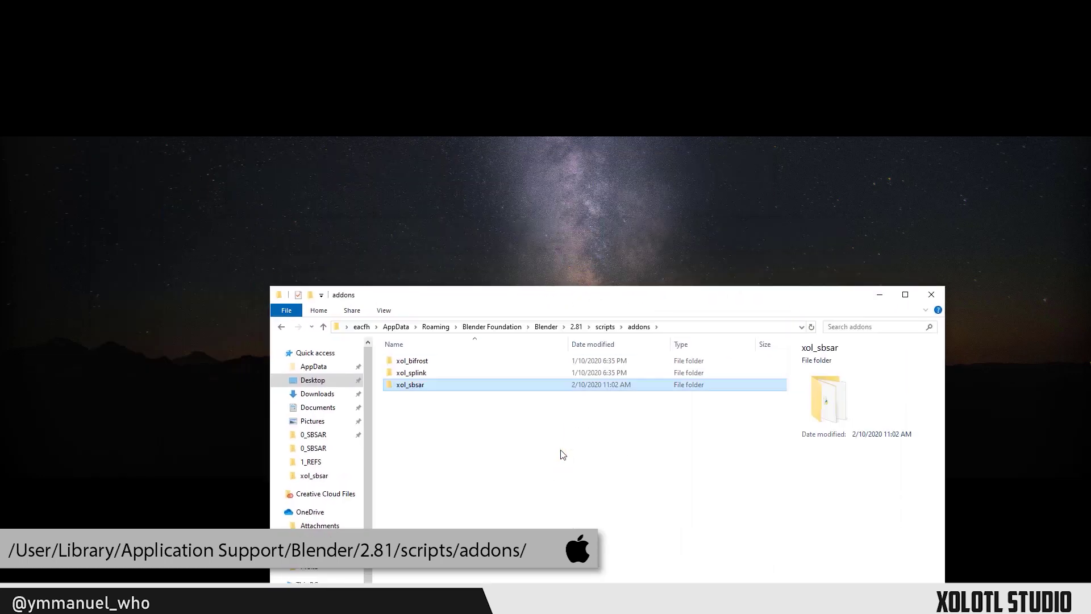
{"action": "left_click_drag", "start_coordinate": [611, 297], "coordinate": [574, 137]}
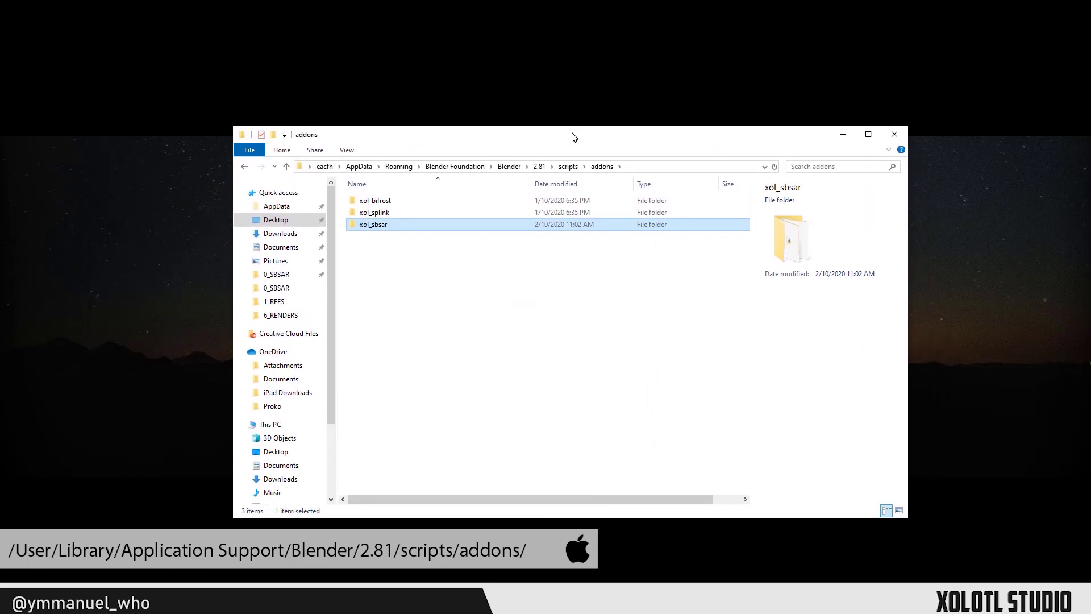
{"action": "left_click", "coordinate": [576, 296]}
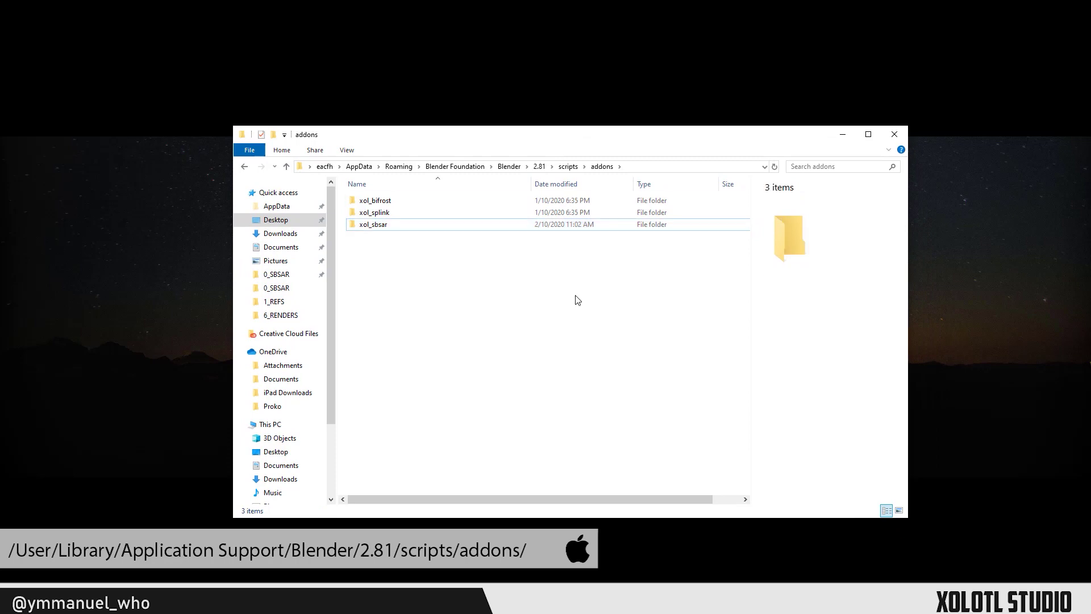
{"action": "left_click", "coordinate": [905, 136]}
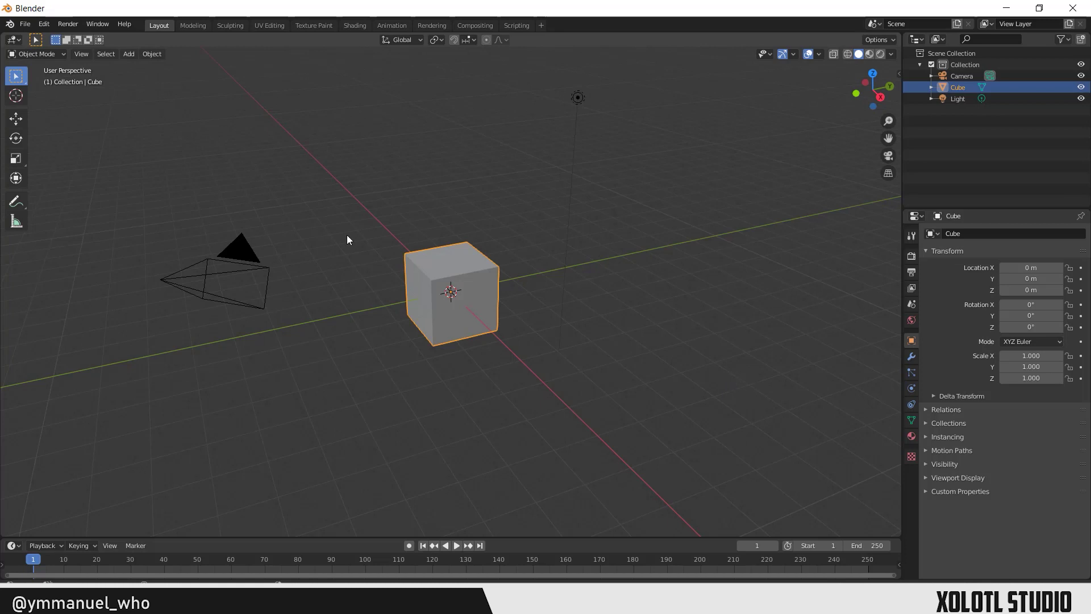
Step: Filter the add-ons in Blender's preferences to User and check the details of Xolotl Substance SBSAR Importer
{"action": "left_click", "coordinate": [44, 24]}
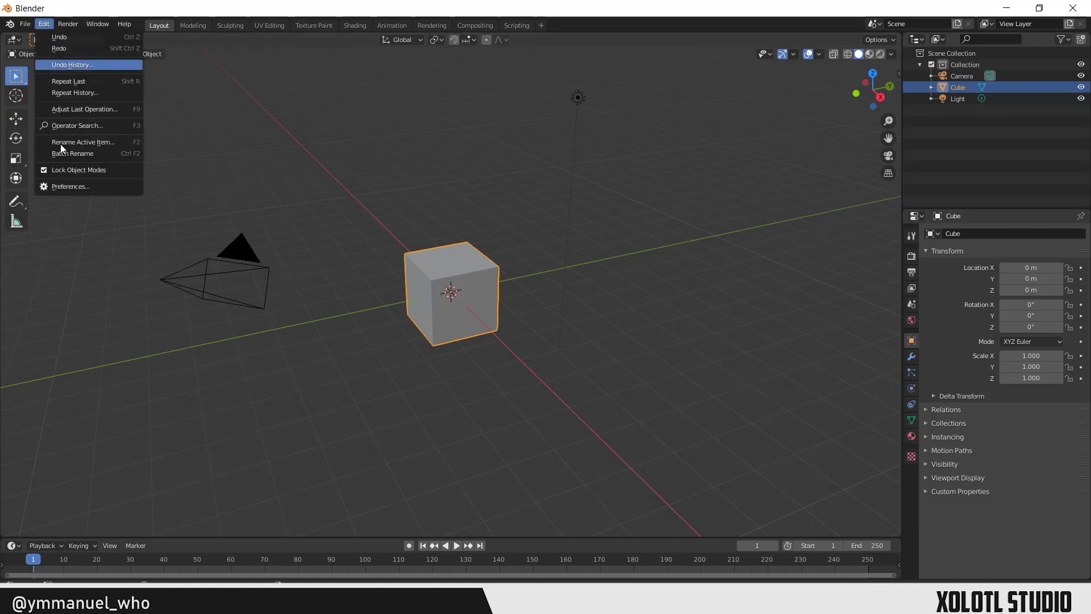
{"action": "left_click", "coordinate": [71, 186]}
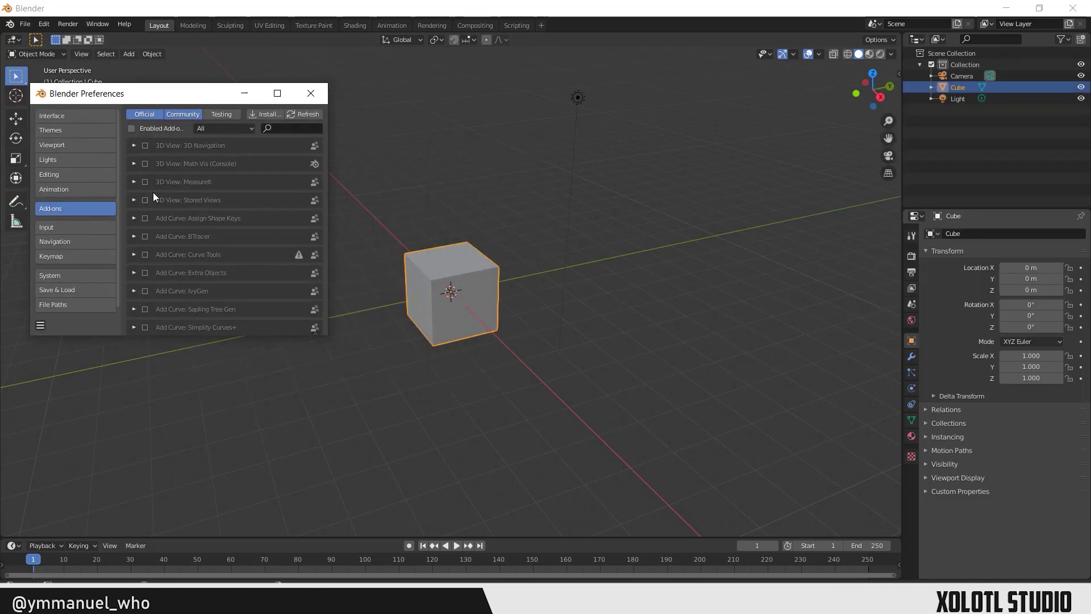
{"action": "left_click", "coordinate": [226, 128]}
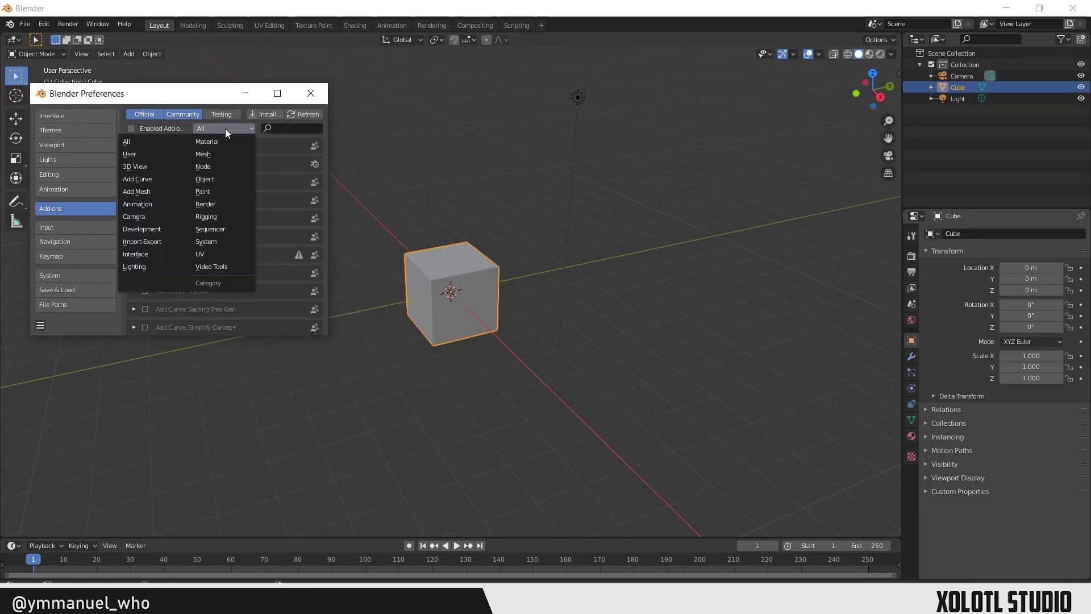
{"action": "left_click", "coordinate": [156, 154]}
{"action": "left_click", "coordinate": [136, 182]}
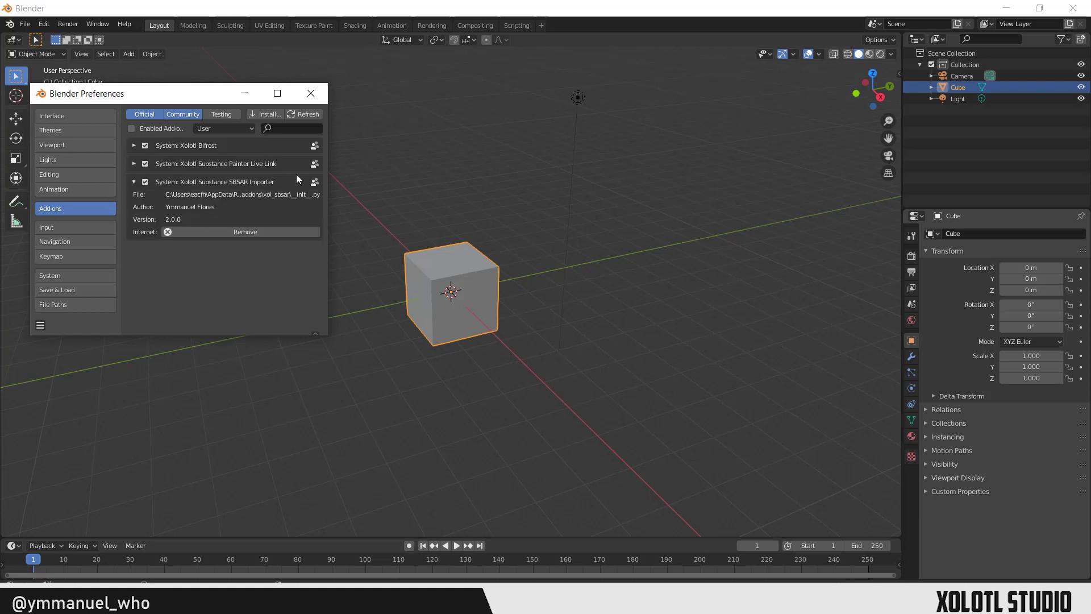
{"action": "left_click", "coordinate": [310, 93]}
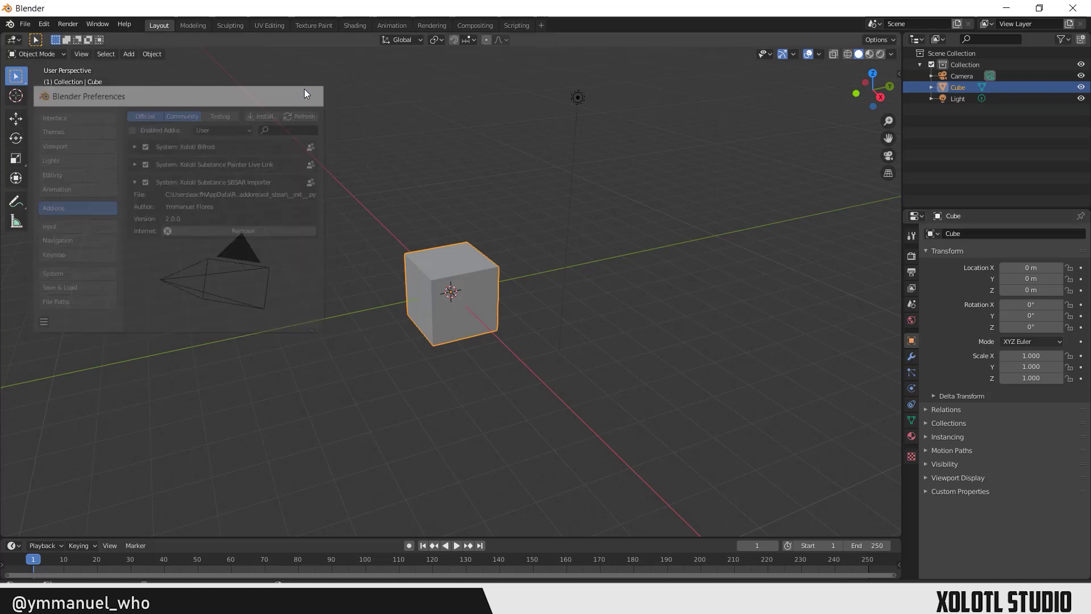
Step: Turn the timeline area into an enlarged Shader Editor showing the Xolotl add-on's settings
{"action": "left_click", "coordinate": [17, 546]}
{"action": "left_click", "coordinate": [36, 484]}
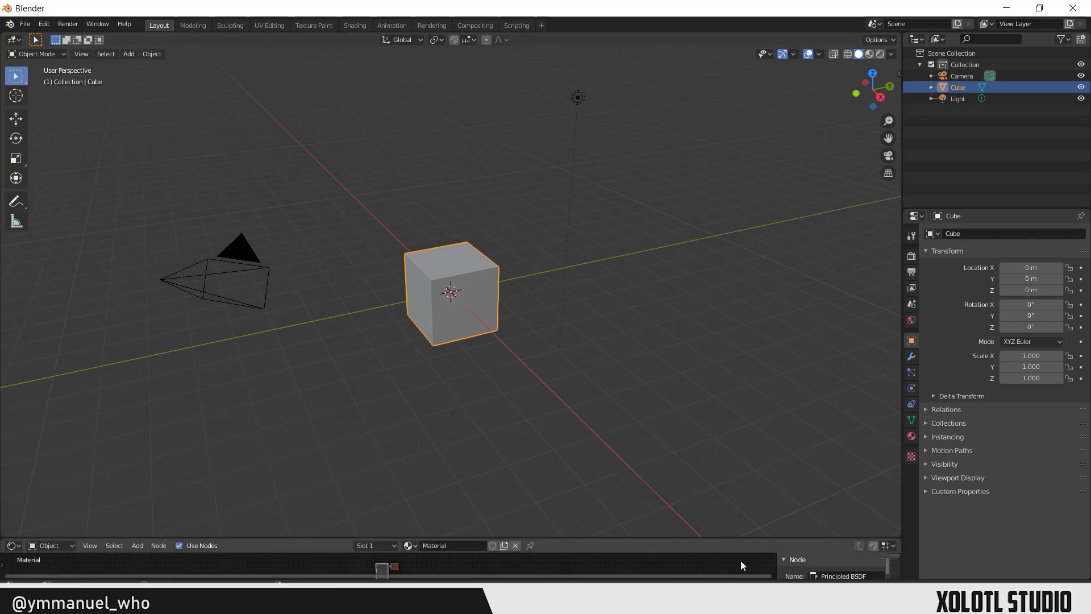
{"action": "left_click_drag", "start_coordinate": [668, 538], "coordinate": [680, 246]}
{"action": "left_click", "coordinate": [894, 373]}
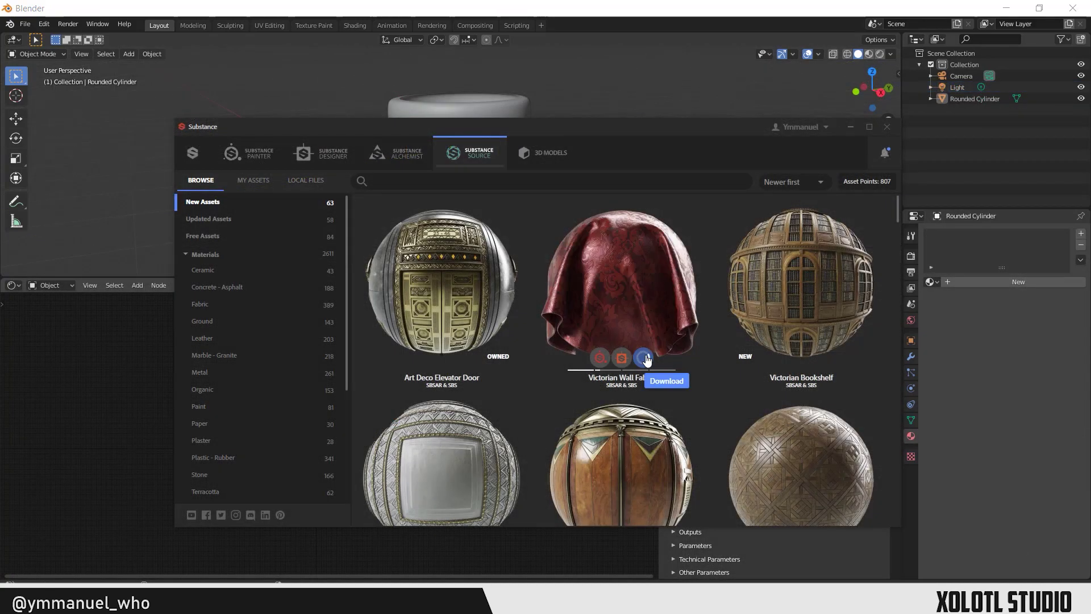
Step: Download the Victorian Wall Fabric material from Substance Source and minimise the Substance launcher
{"action": "left_click", "coordinate": [645, 358]}
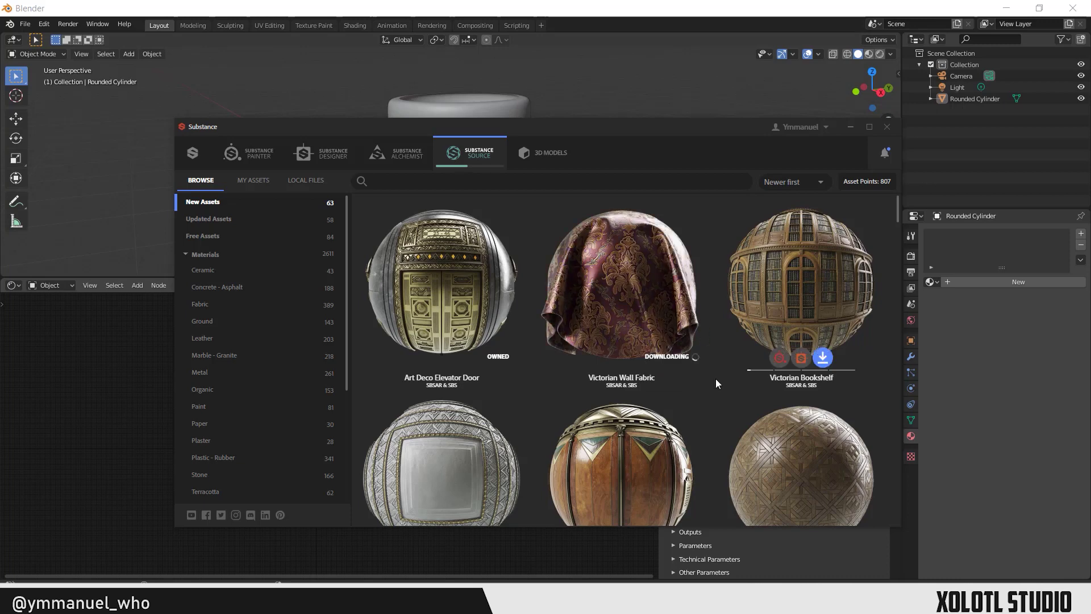
{"action": "left_click", "coordinate": [851, 127]}
Step: Select victorian_wall_fabric.sbsar from the Downloads folder and import it with the Xolotl add-on
{"action": "left_click", "coordinate": [876, 324]}
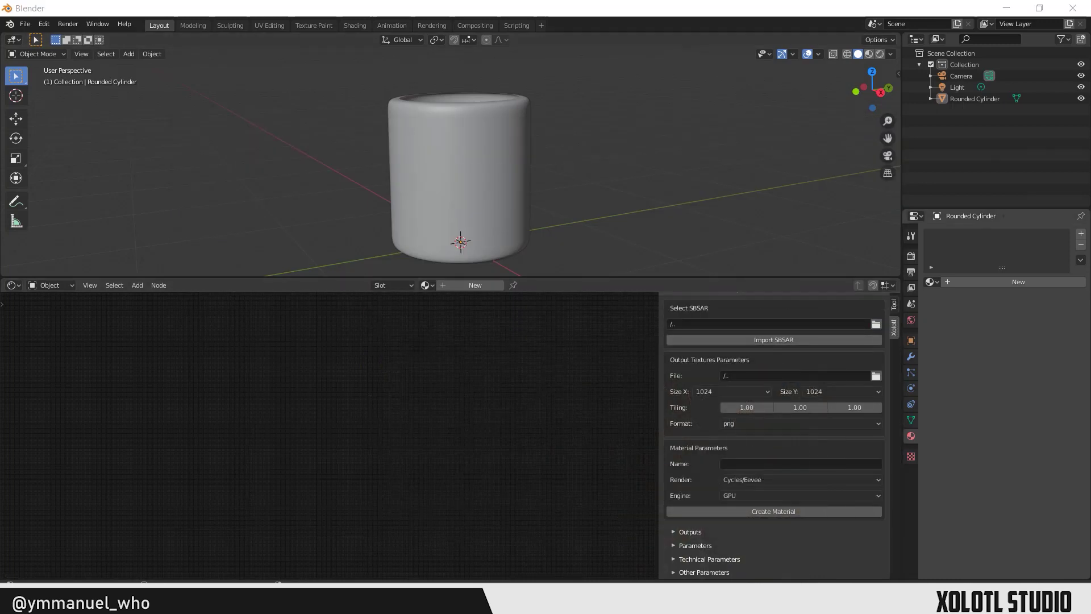
{"action": "left_click_drag", "start_coordinate": [718, 143], "coordinate": [528, 122]}
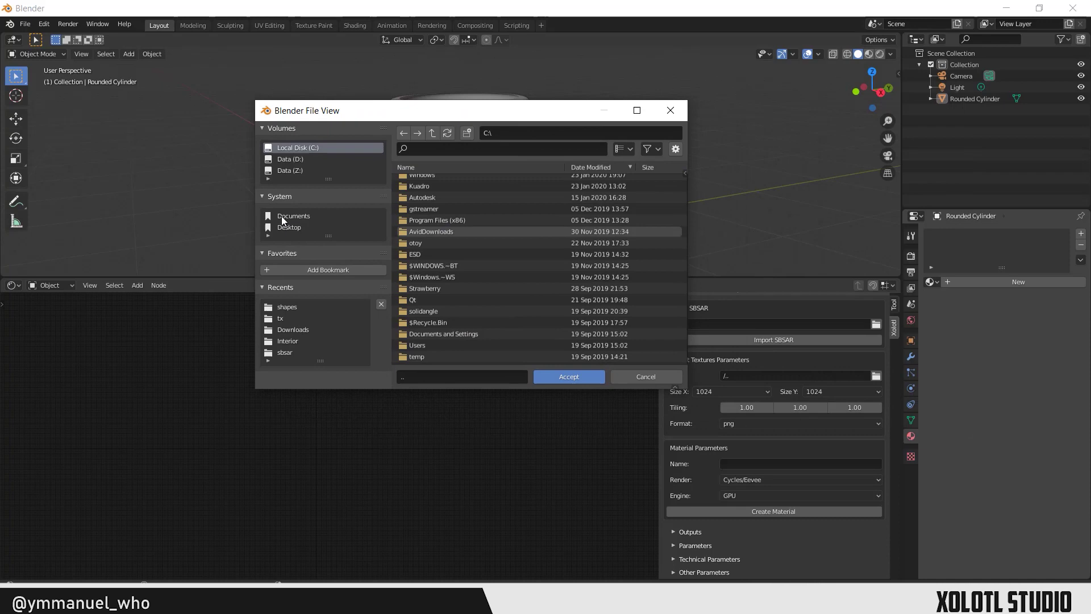
{"action": "left_click", "coordinate": [291, 329]}
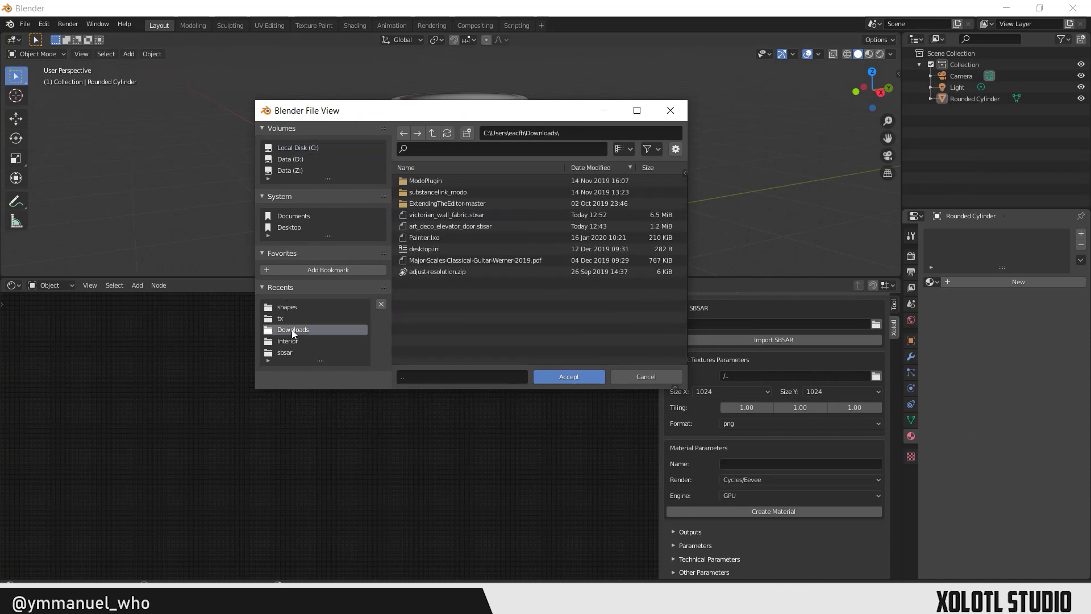
{"action": "double_click", "coordinate": [465, 218]}
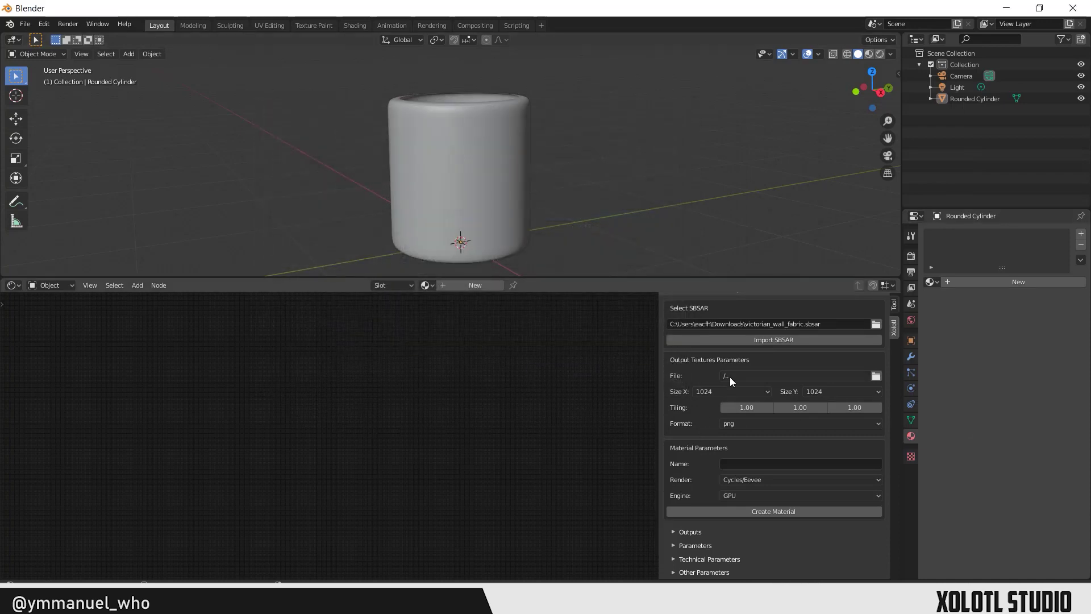
{"action": "left_click", "coordinate": [769, 339]}
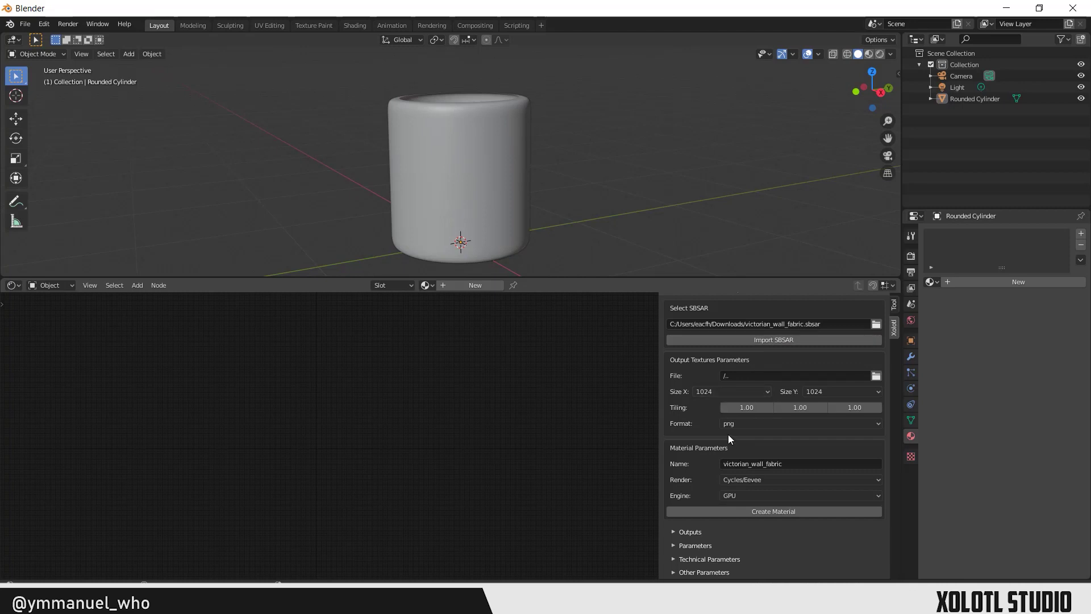
Step: Set the output textures' file location to the tx folder inside Desktop\test
{"action": "left_click", "coordinate": [876, 375]}
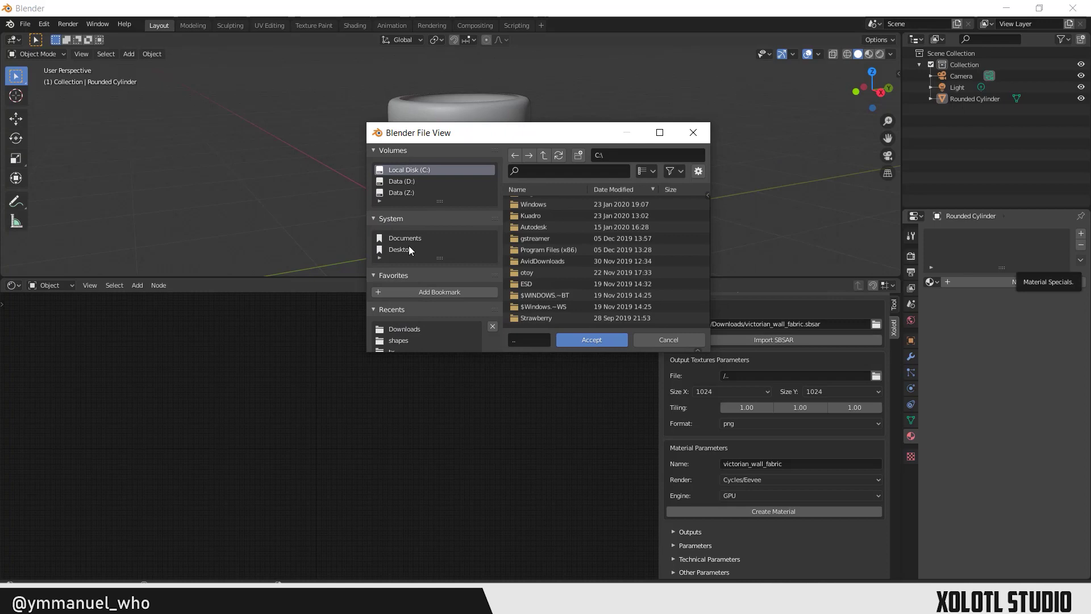
{"action": "left_click", "coordinate": [404, 249]}
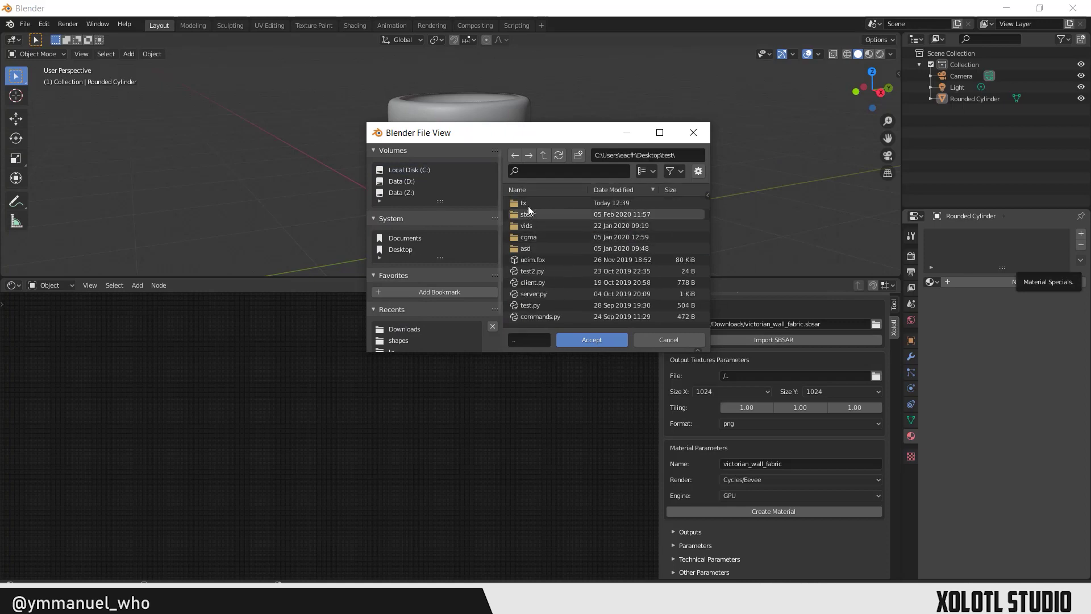
{"action": "left_click", "coordinate": [528, 202]}
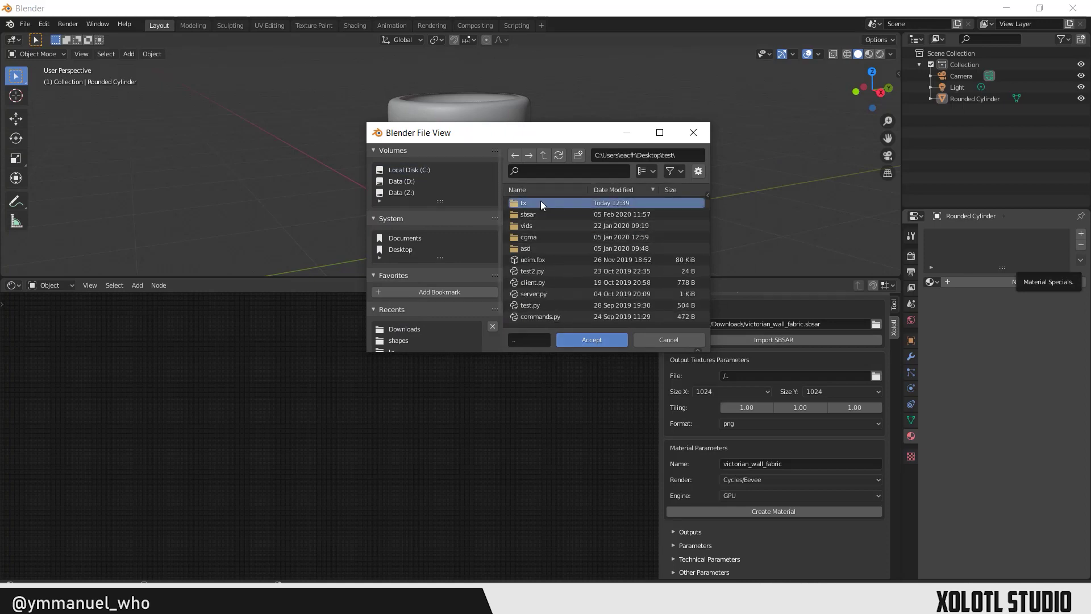
{"action": "double_click", "coordinate": [541, 202]}
{"action": "left_click", "coordinate": [593, 341]}
Step: Set the output textures' tiling to 3.00 for all three values, keeping the size at 1024 and the format png
{"action": "left_click", "coordinate": [732, 392]}
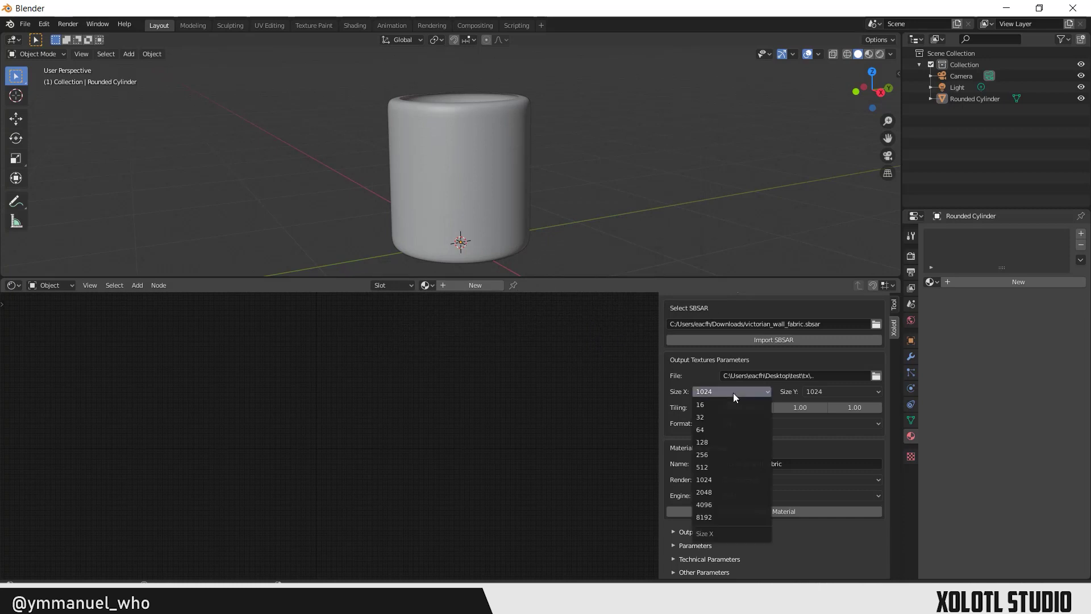
{"action": "left_click", "coordinate": [733, 393]}
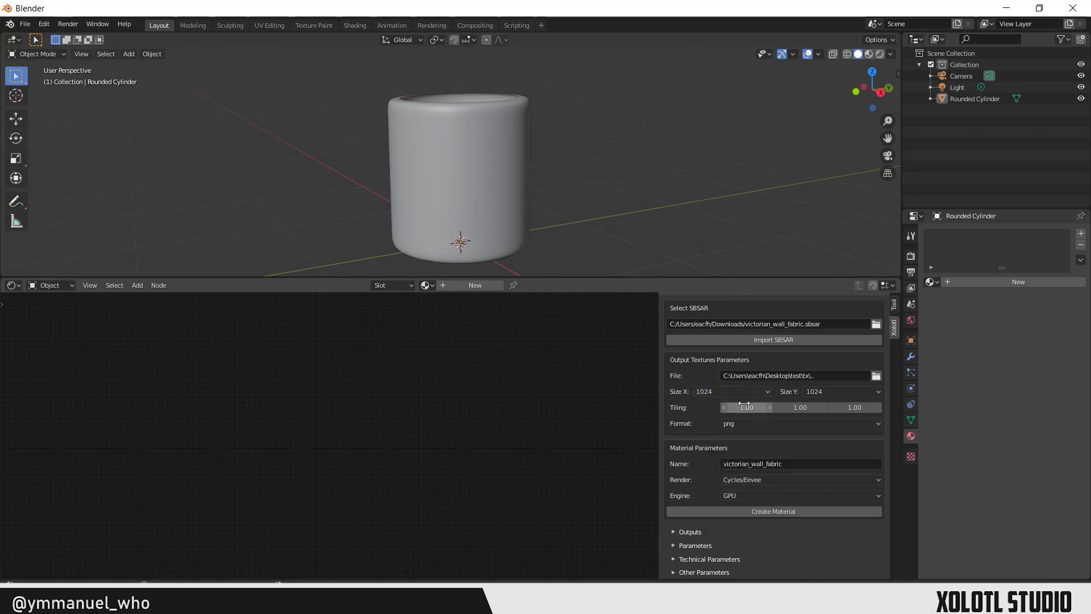
{"action": "left_click", "coordinate": [735, 407]}
{"action": "key", "text": "Return"}
{"action": "left_click", "coordinate": [749, 427]}
{"action": "left_click", "coordinate": [753, 423]}
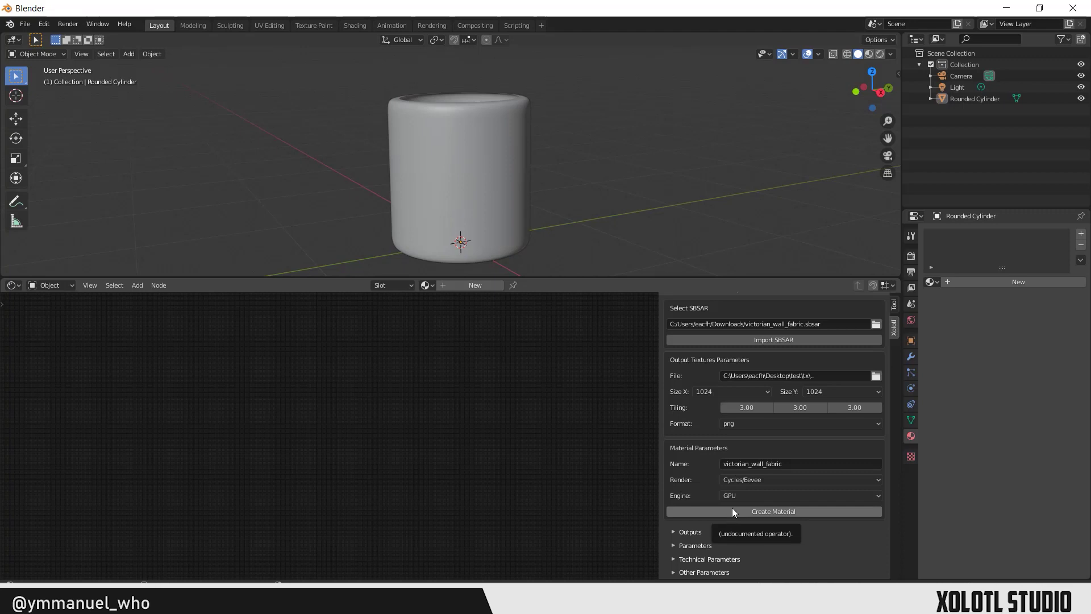
Step: Create the victorian_wall_fabric material, keeping Cycles/Eevee as the renderer and GPU as the engine
{"action": "left_click", "coordinate": [750, 479]}
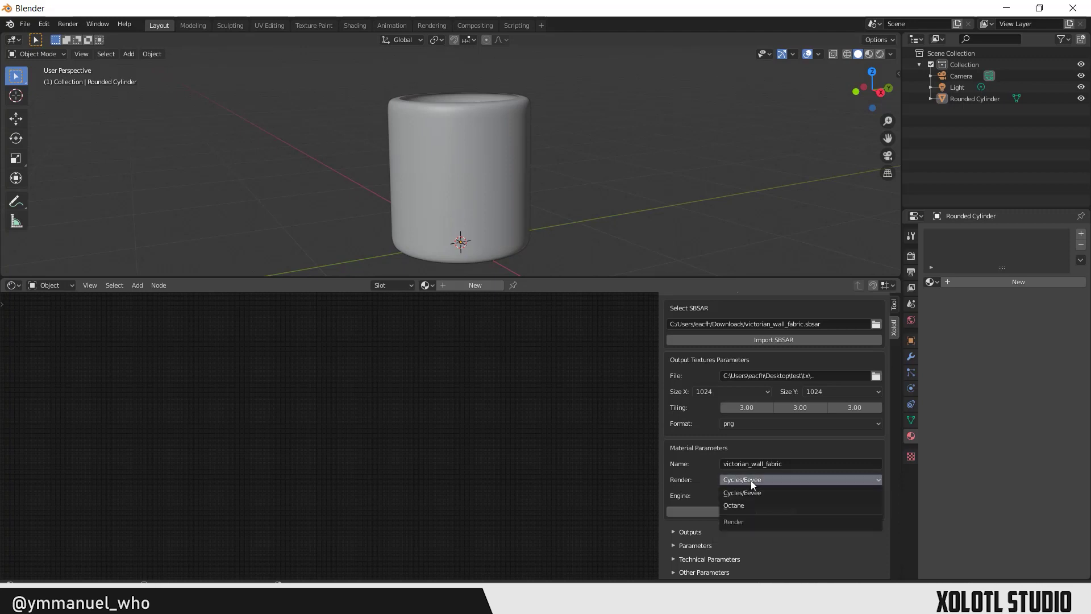
{"action": "left_click", "coordinate": [752, 480]}
{"action": "left_click", "coordinate": [749, 494]}
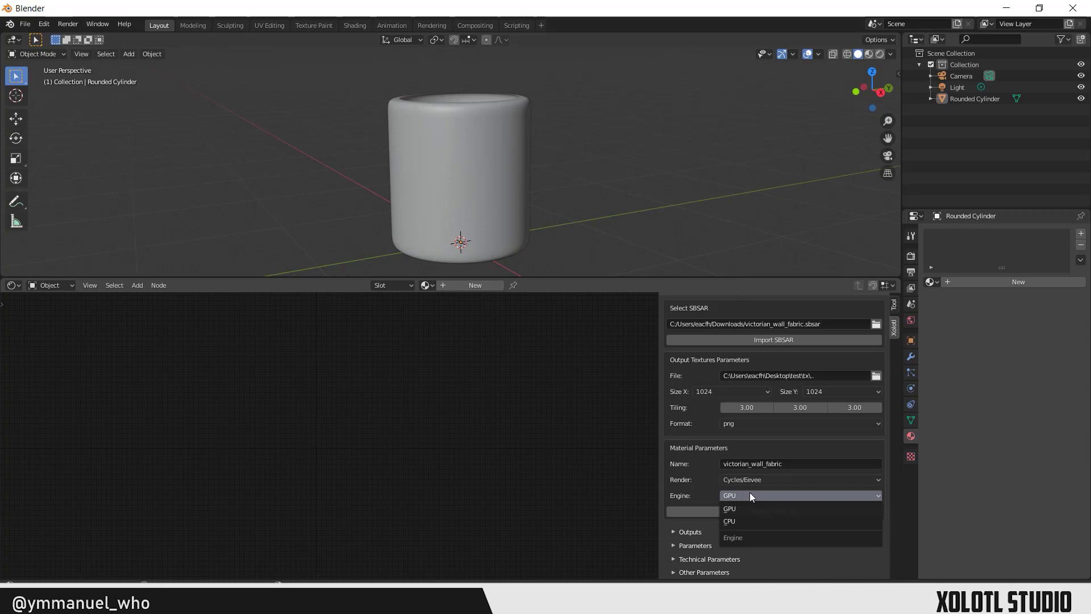
{"action": "left_click", "coordinate": [749, 492]}
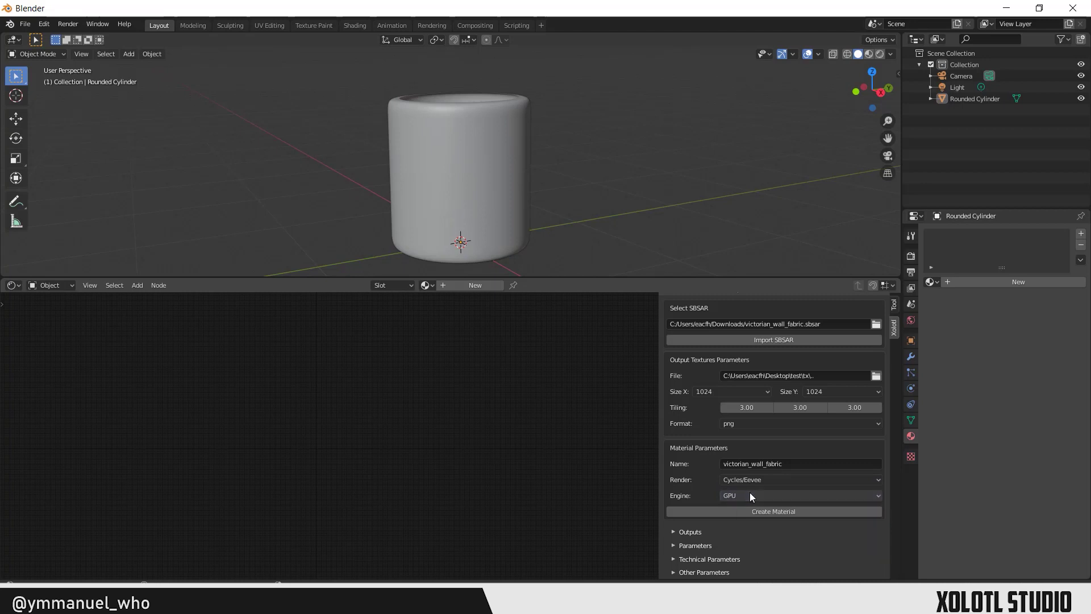
{"action": "left_click", "coordinate": [724, 513]}
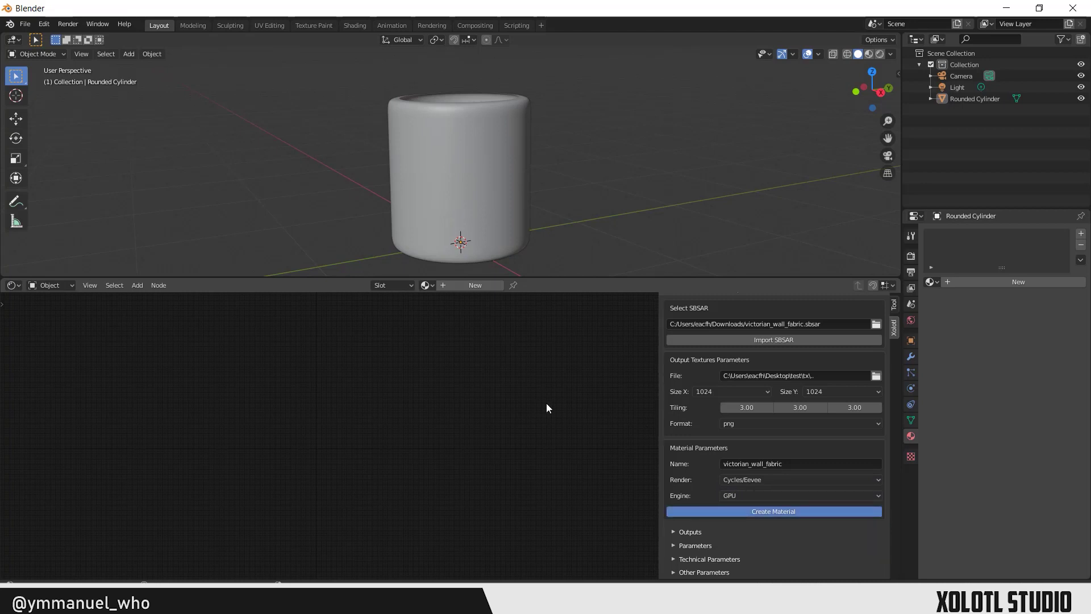
Step: Assign the victorian_wall_fabric material to the rounded cylinder and inspect it up close in the viewport
{"action": "left_click", "coordinate": [485, 250]}
{"action": "left_click", "coordinate": [932, 282]}
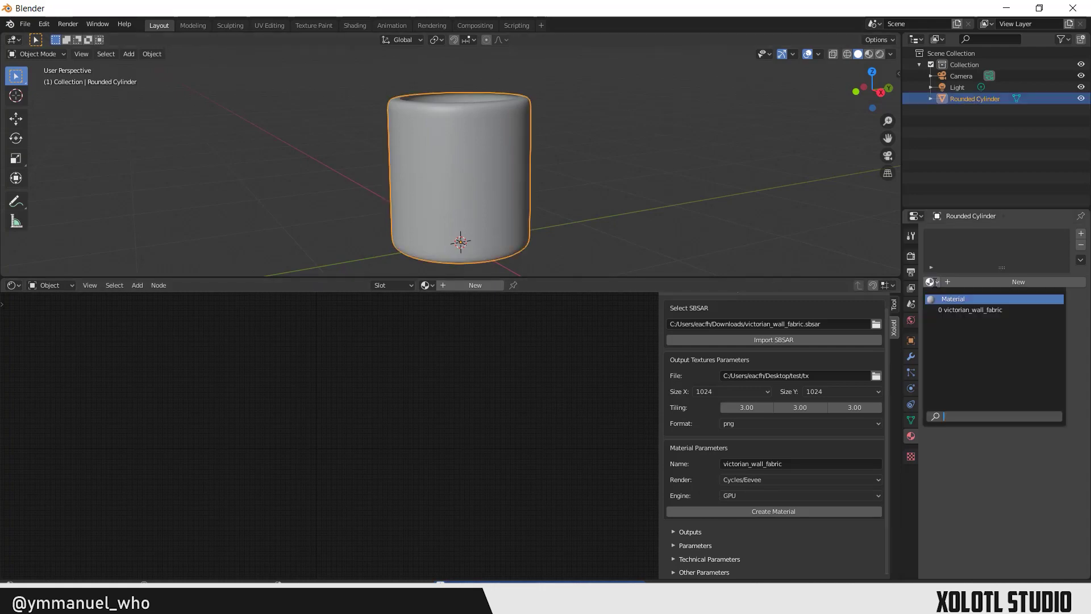
{"action": "left_click", "coordinate": [970, 310]}
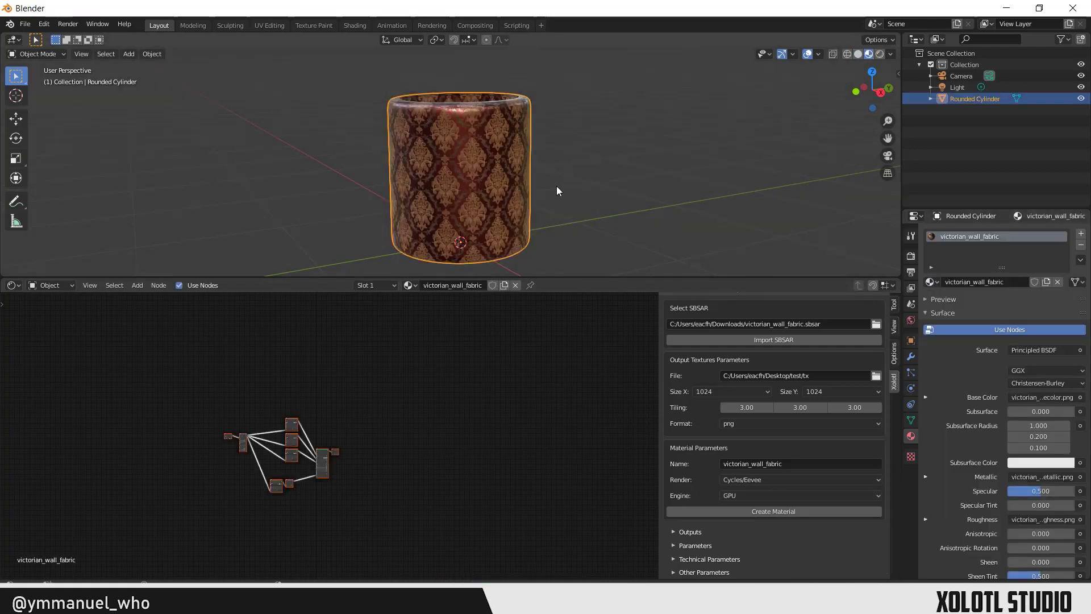
{"action": "scroll", "coordinate": [557, 186], "scroll_direction": "up", "scroll_amount": 3}
{"action": "mouse_move", "coordinate": [557, 186]}
{"action": "middle_mouse_down"}
{"action": "mouse_move", "coordinate": [546, 159]}
{"action": "mouse_move", "coordinate": [639, 186]}
{"action": "mouse_move", "coordinate": [629, 213]}
{"action": "mouse_move", "coordinate": [566, 185]}
{"action": "middle_mouse_up"}
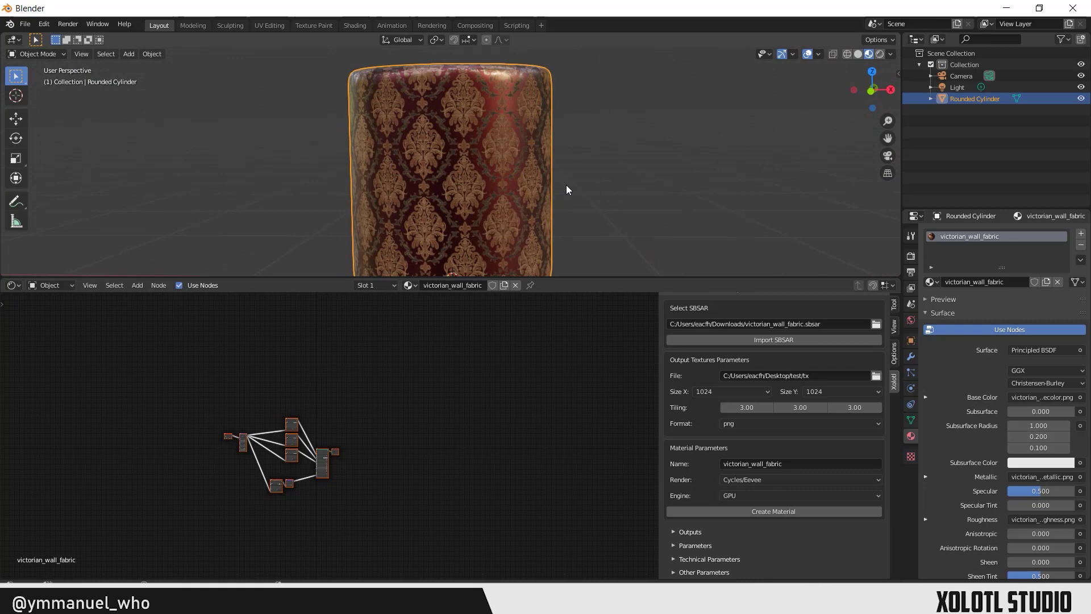
Step: In the material's Substance parameters, set Fabric Color 01 to dark blue and Fabric Color 02 to bright green
{"action": "left_click", "coordinate": [674, 542]}
{"action": "scroll", "coordinate": [682, 534], "scroll_direction": "down", "scroll_amount": 4}
{"action": "left_click", "coordinate": [829, 485]}
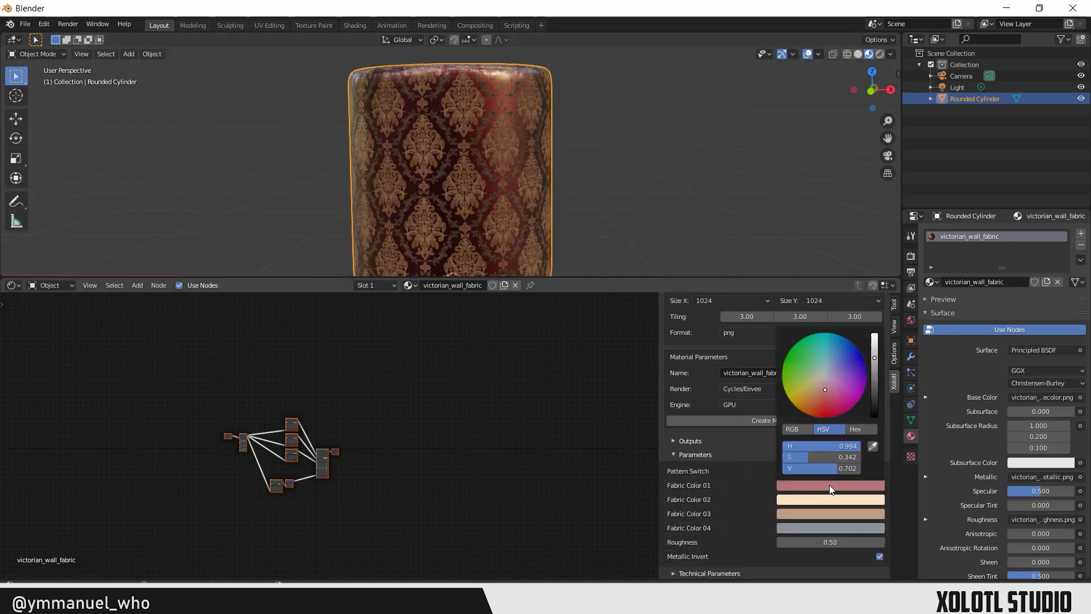
{"action": "left_click", "coordinate": [829, 379]}
{"action": "left_click", "coordinate": [804, 500]}
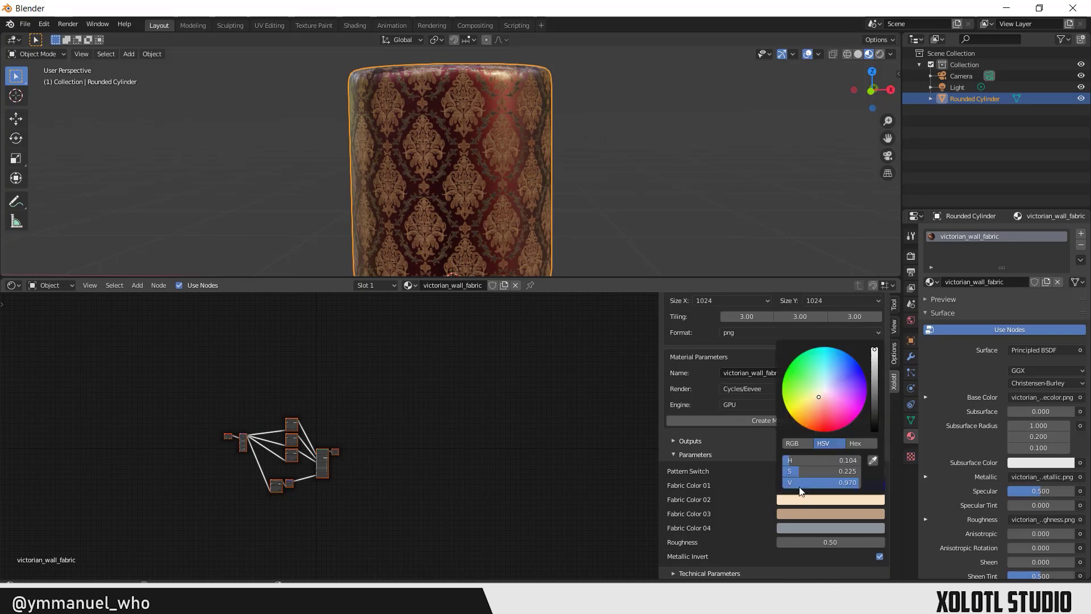
{"action": "left_click", "coordinate": [801, 385]}
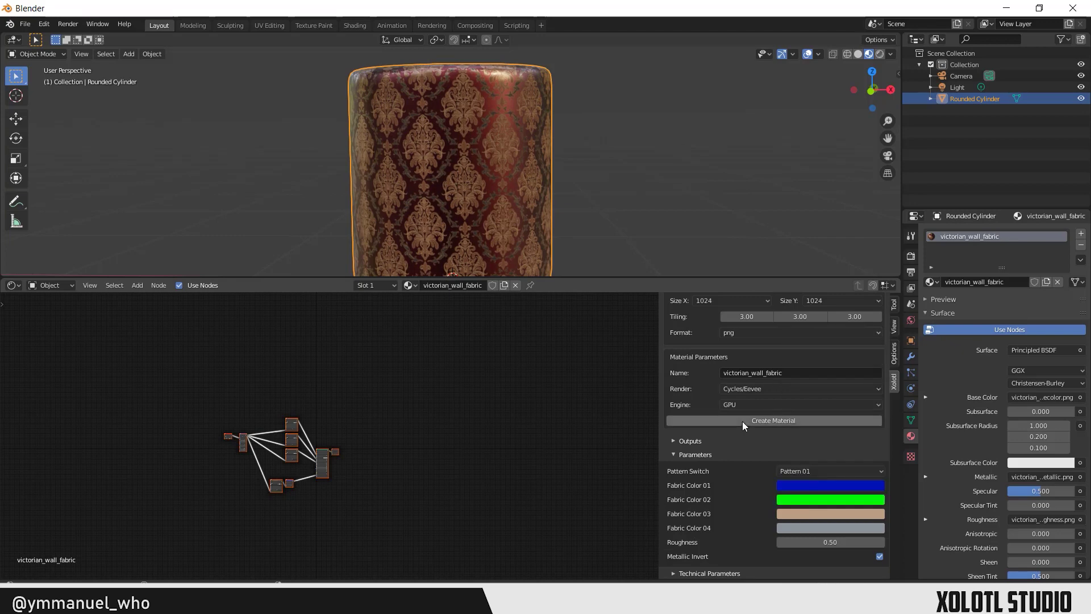
Step: Set Fabric Color 03 to orange and Fabric Color 04 to purple, and regenerate the material on the cylinder
{"action": "left_click", "coordinate": [805, 514]}
{"action": "left_click", "coordinate": [813, 431]}
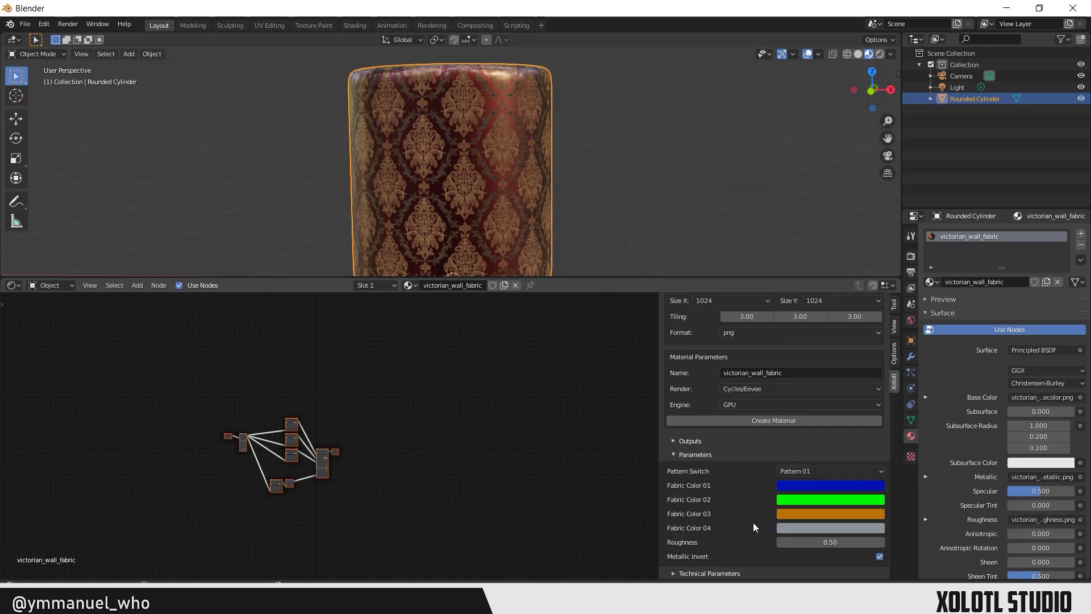
{"action": "left_click", "coordinate": [818, 528]}
{"action": "left_click", "coordinate": [821, 457]}
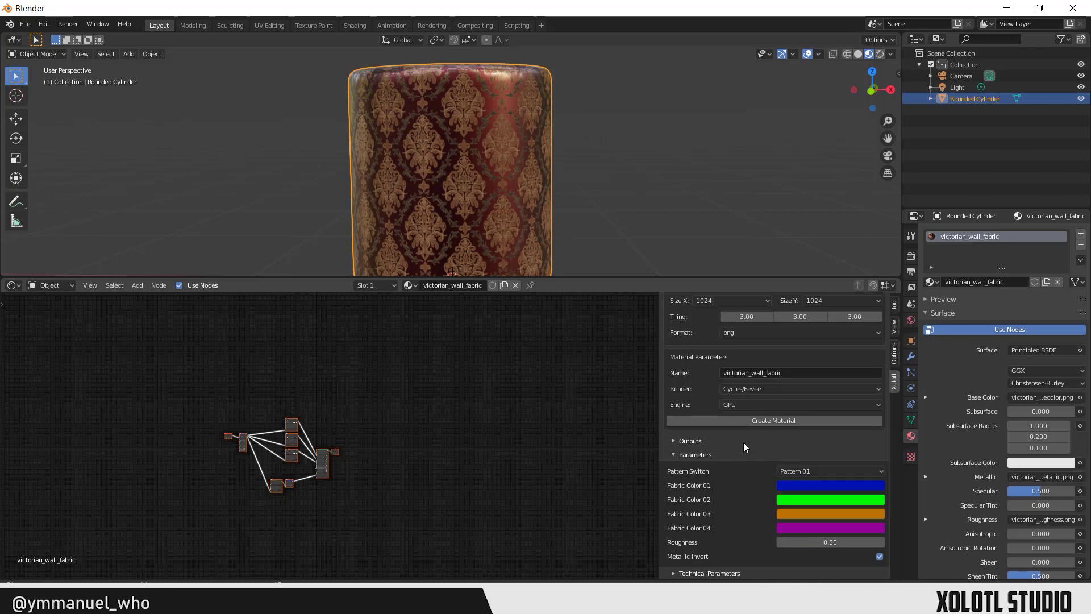
{"action": "left_click", "coordinate": [748, 422]}
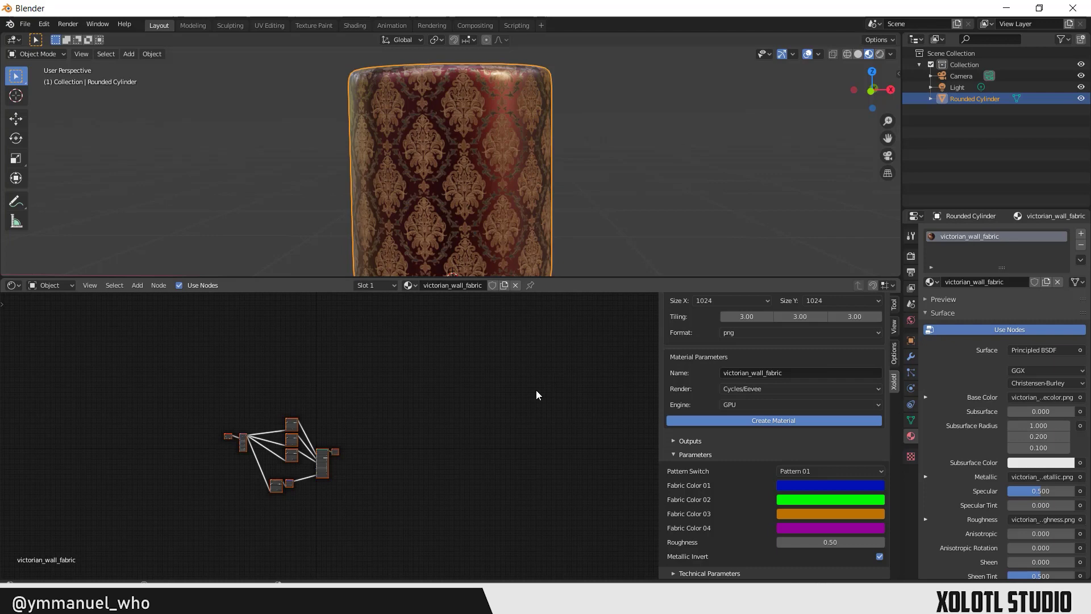
{"action": "middle_click_drag", "start_coordinate": [541, 226], "coordinate": [336, 169]}
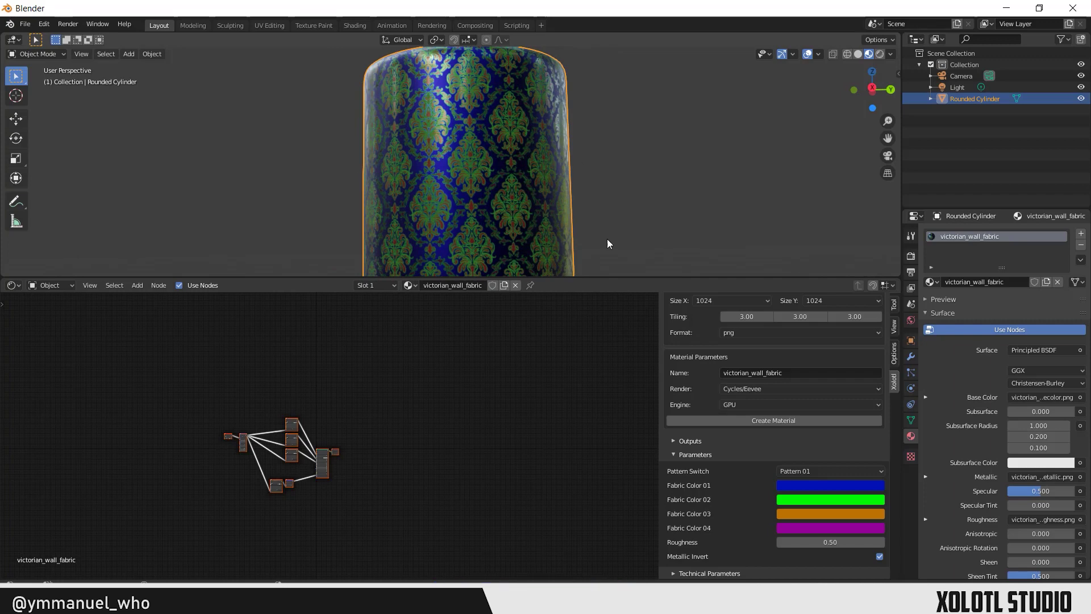
Step: Open the material's name for editing in the Xolotl material parameters
{"action": "left_click", "coordinate": [791, 374]}
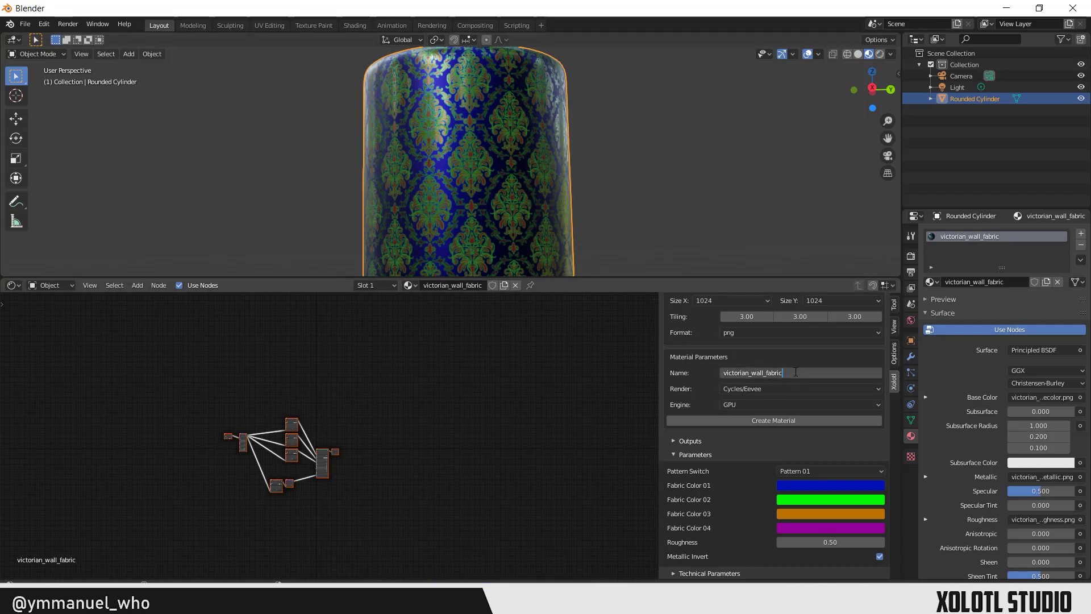